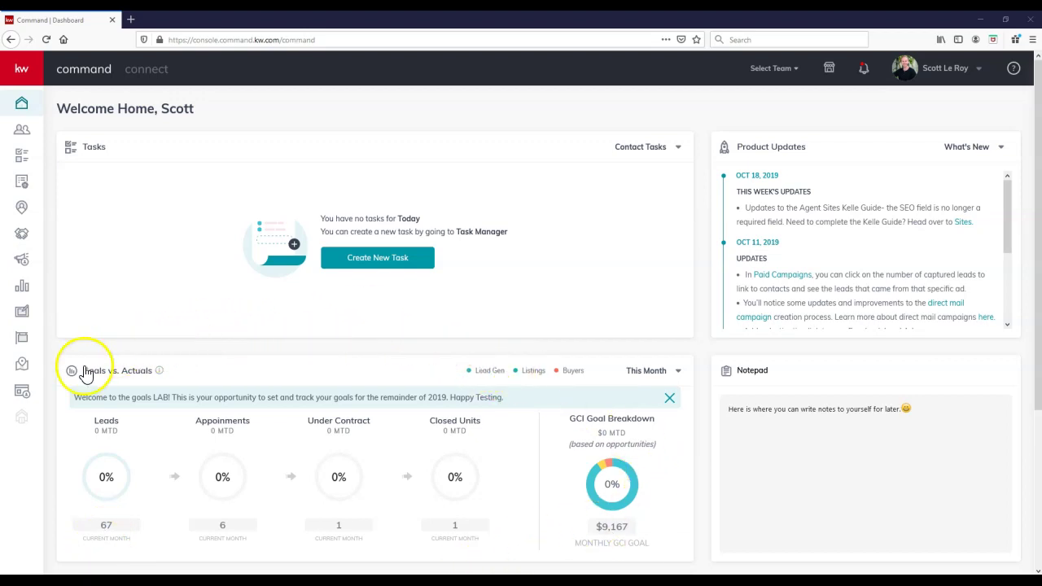
Step: Go to the Agent Site Pages list under Sites and begin creating a new page
{"action": "left_click", "coordinate": [29, 403]}
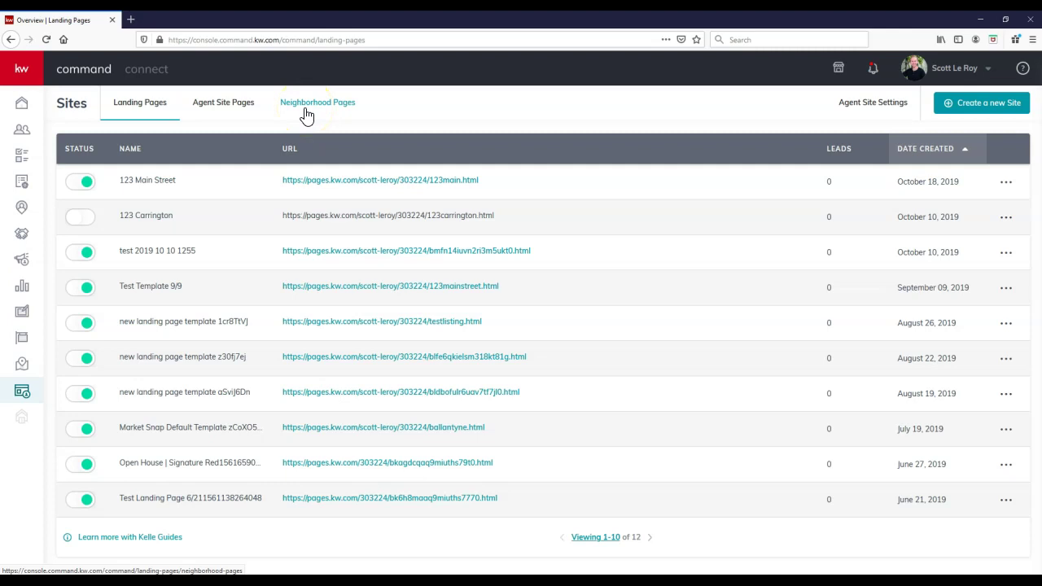
{"action": "left_click", "coordinate": [232, 112]}
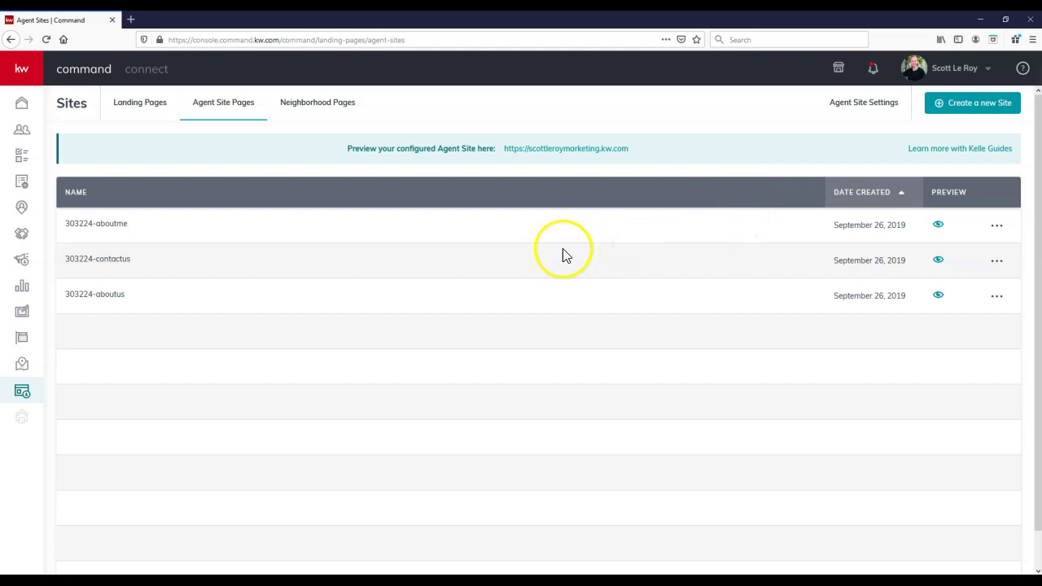
{"action": "left_click", "coordinate": [961, 117]}
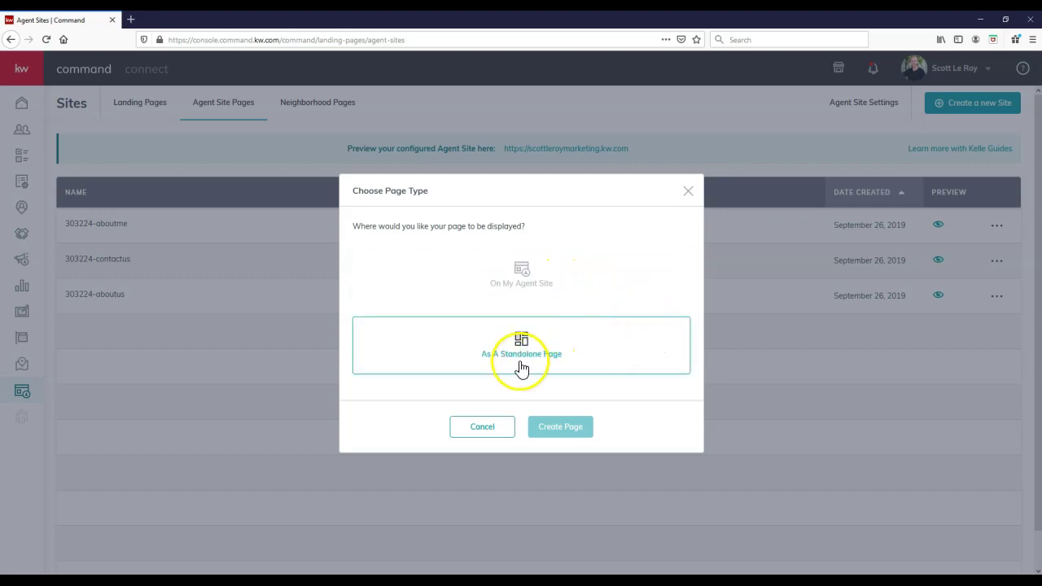
Step: Create a new page with the On My Agent Site display option
{"action": "left_click", "coordinate": [564, 298]}
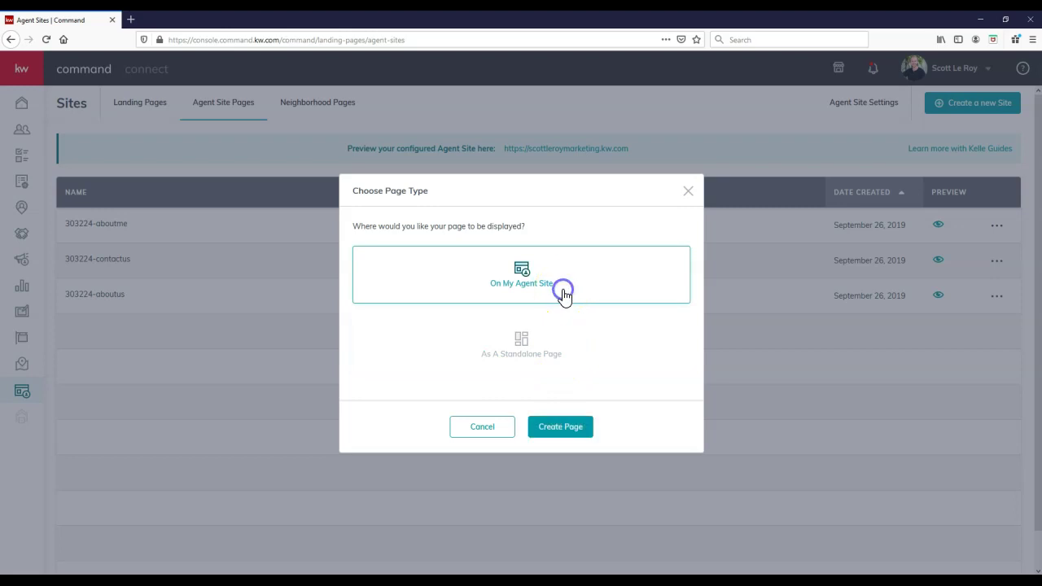
{"action": "left_click", "coordinate": [562, 430]}
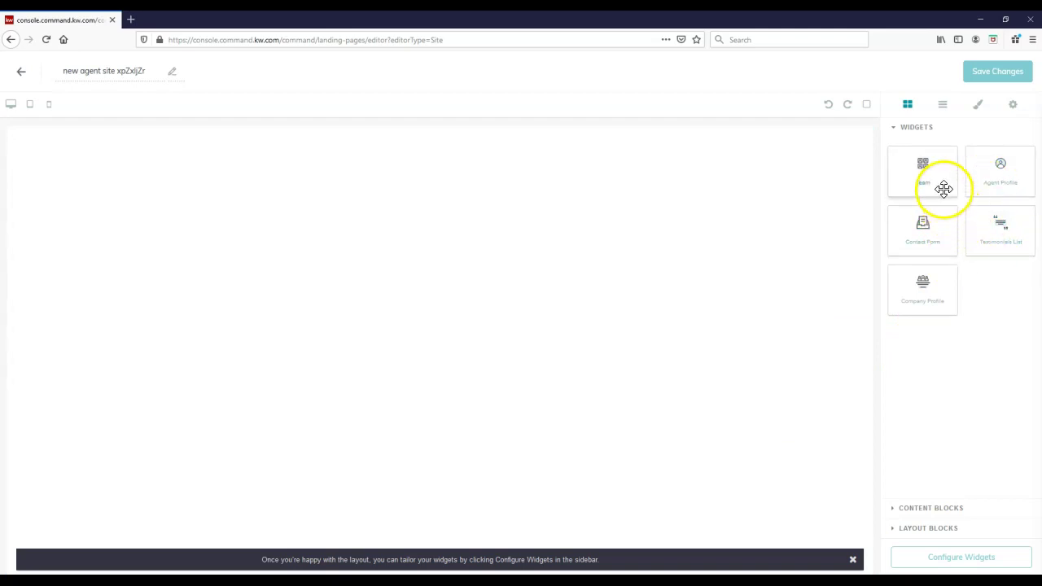
{"action": "left_click_drag", "start_coordinate": [944, 179], "coordinate": [751, 235]}
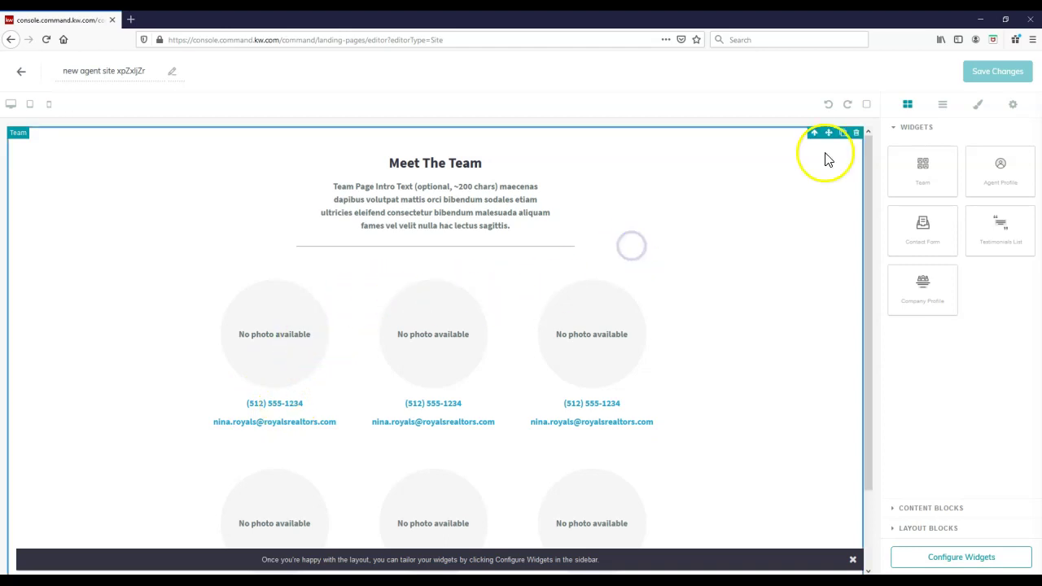
{"action": "left_click", "coordinate": [855, 135]}
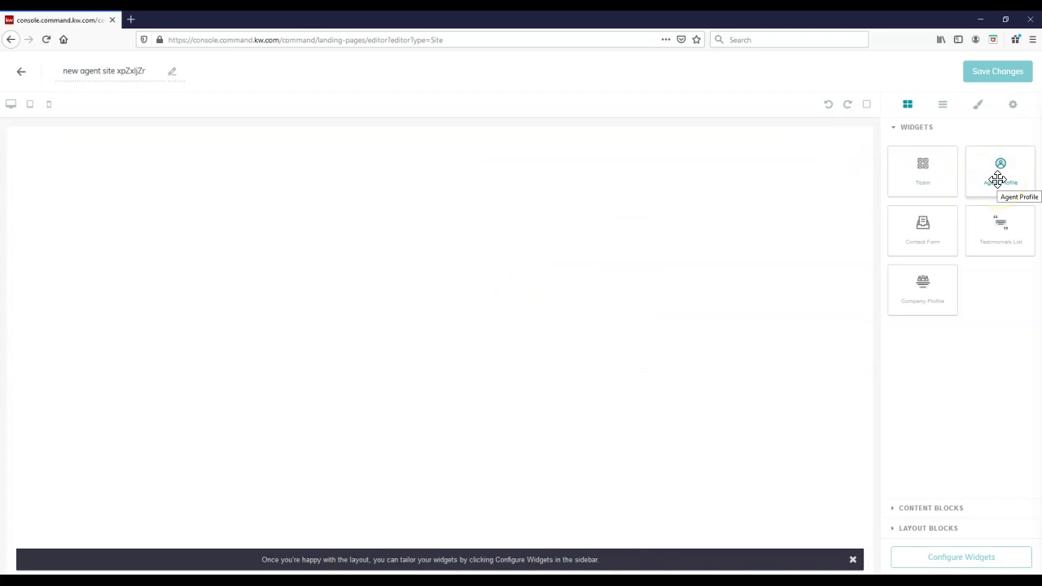
{"action": "left_click", "coordinate": [946, 221]}
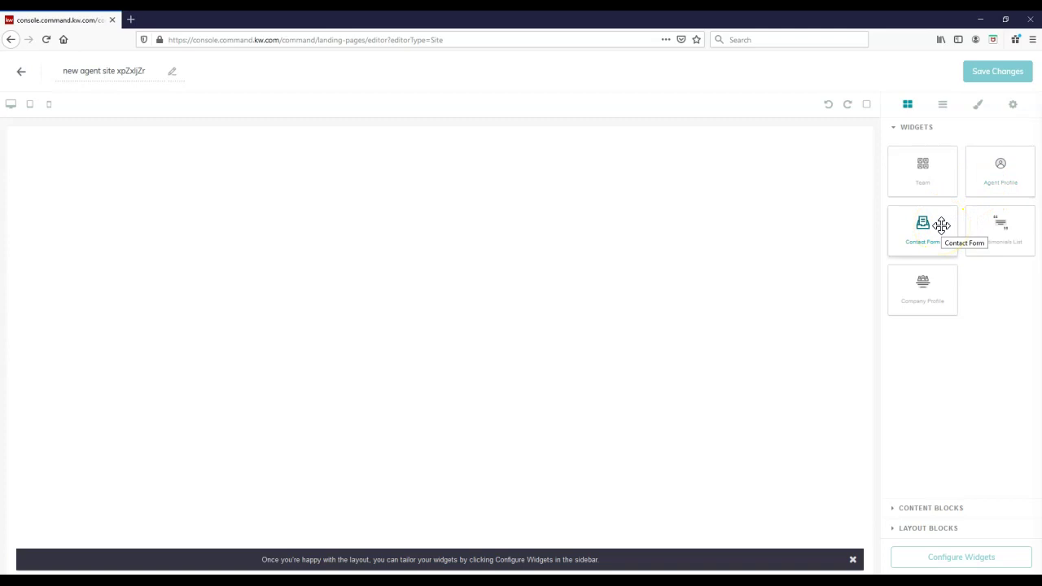
{"action": "left_click", "coordinate": [985, 230]}
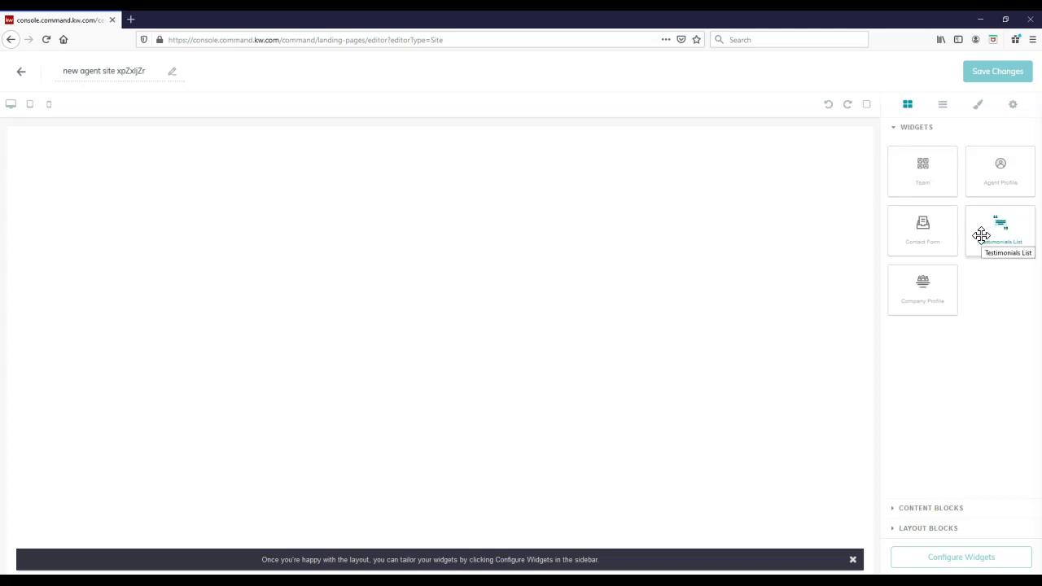
{"action": "left_click", "coordinate": [950, 249]}
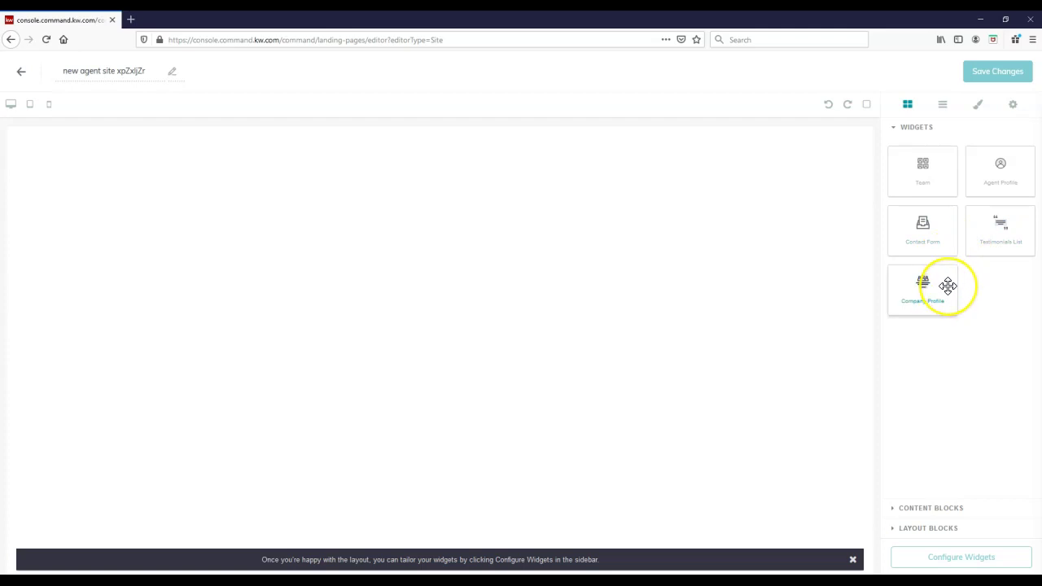
{"action": "left_click_drag", "start_coordinate": [948, 285], "coordinate": [688, 281]}
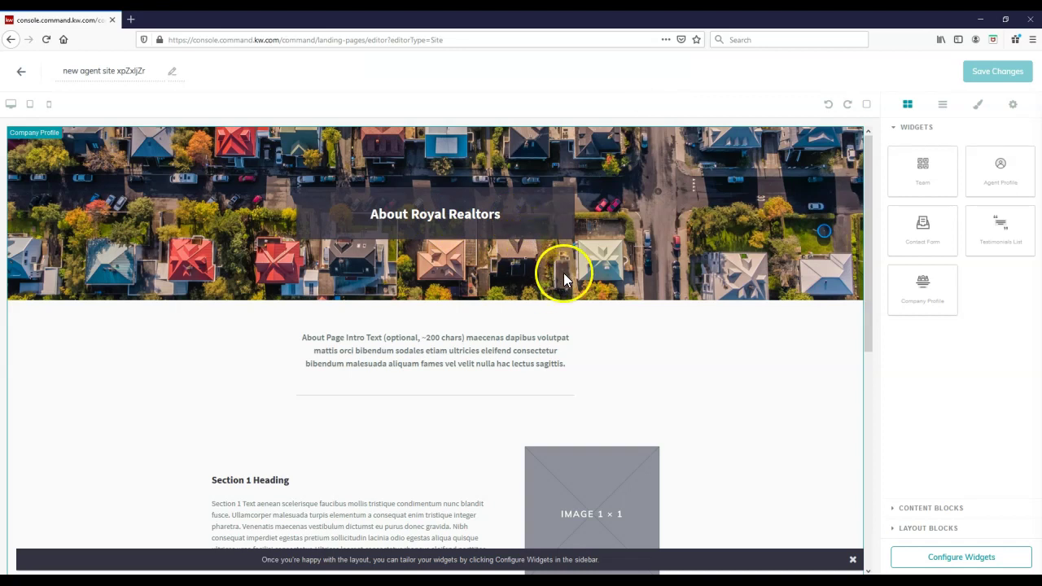
{"action": "scroll", "coordinate": [545, 279], "scroll_direction": "down", "scroll_amount": 2}
{"action": "scroll", "coordinate": [545, 278], "scroll_direction": "down", "scroll_amount": 1}
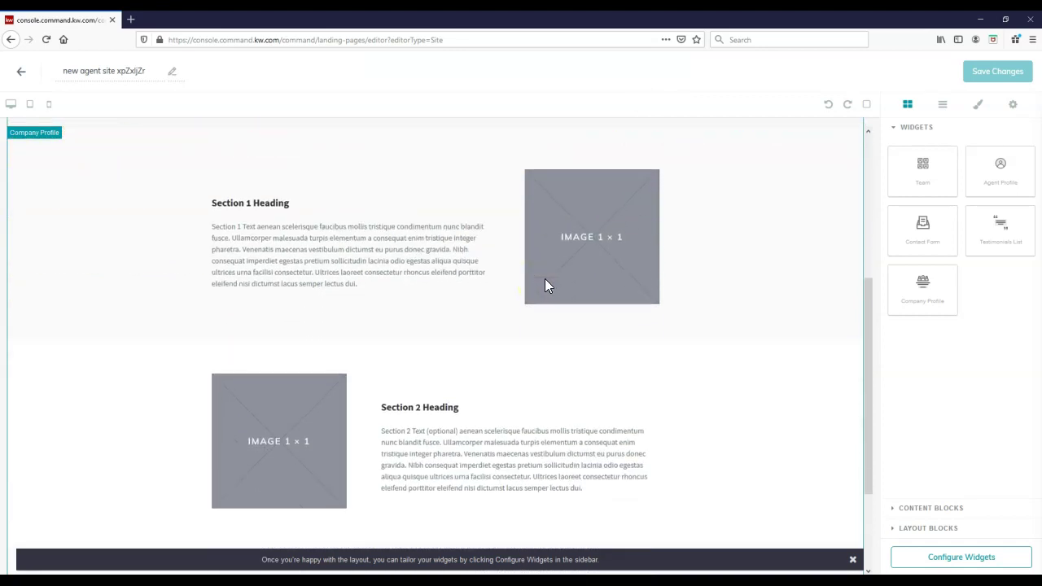
{"action": "scroll", "coordinate": [544, 279], "scroll_direction": "down", "scroll_amount": 2}
{"action": "scroll", "coordinate": [545, 278], "scroll_direction": "up", "scroll_amount": 3}
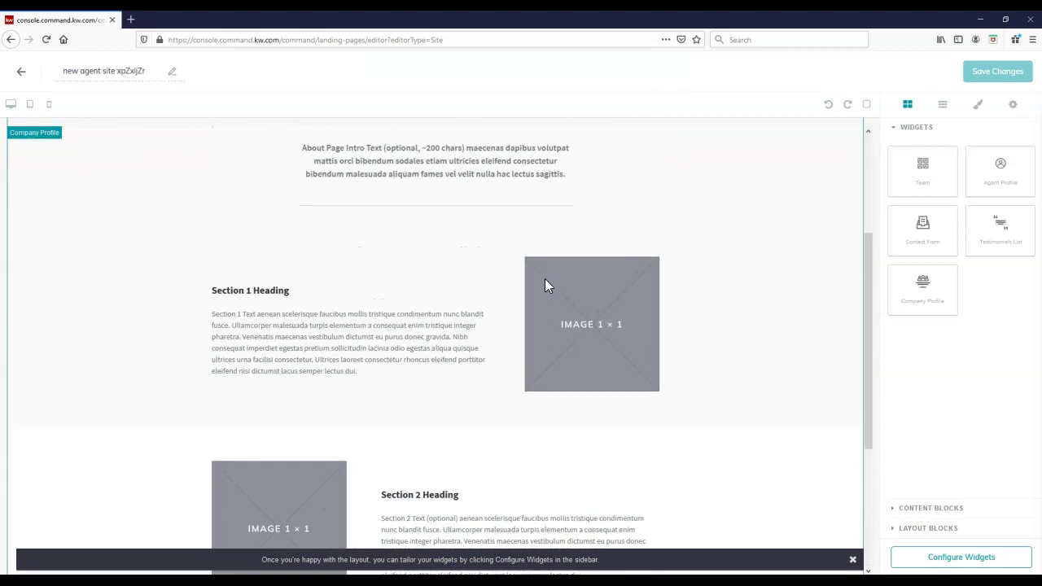
{"action": "scroll", "coordinate": [545, 278], "scroll_direction": "up", "scroll_amount": 3}
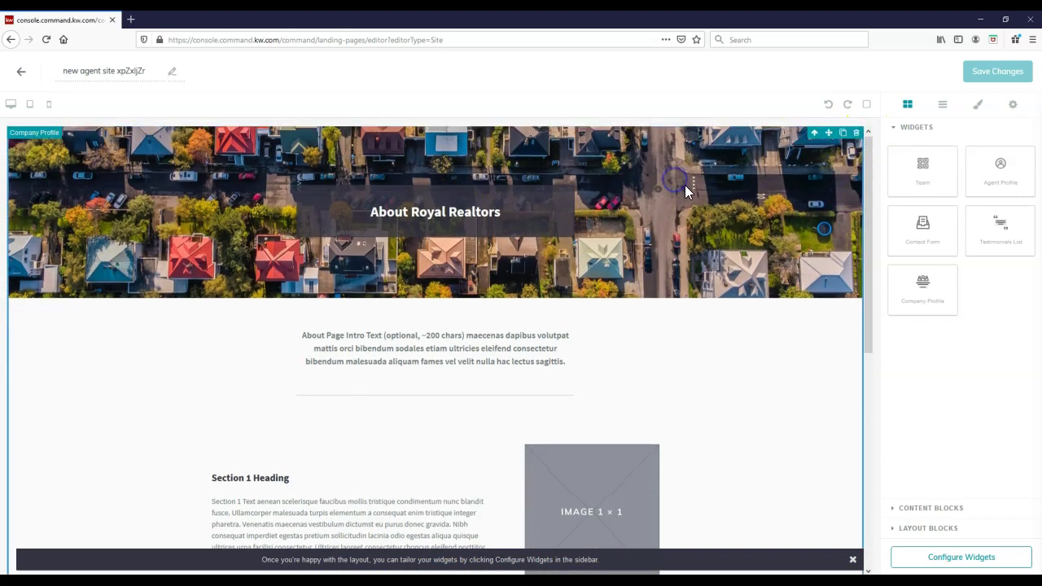
{"action": "scroll", "coordinate": [685, 185], "scroll_direction": "down", "scroll_amount": 1}
{"action": "left_click", "coordinate": [851, 135]}
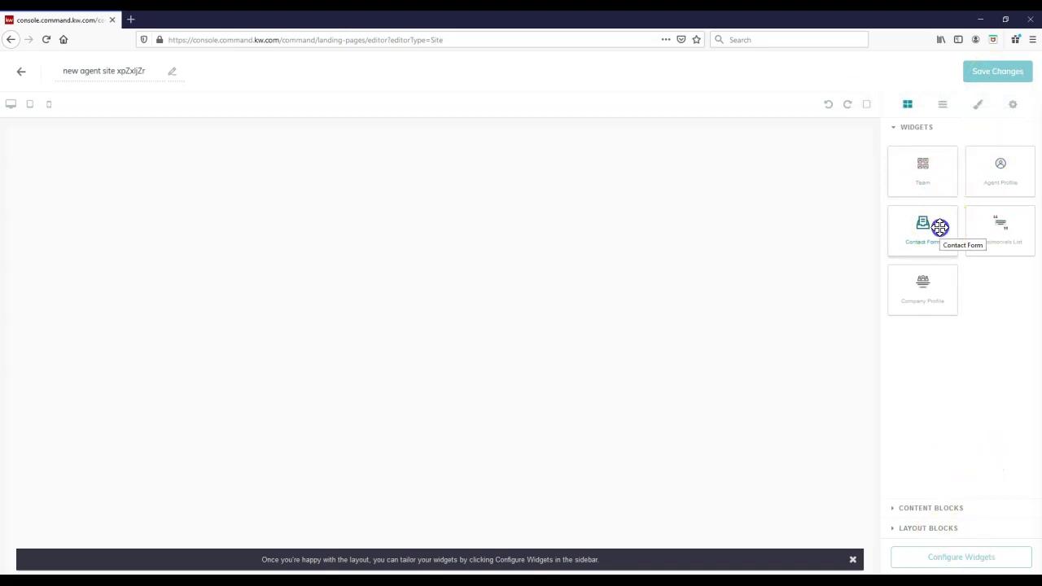
Step: Drop a Contact Us form widget onto the page canvas and expand the Content Blocks list
{"action": "left_click_drag", "start_coordinate": [940, 228], "coordinate": [792, 228]}
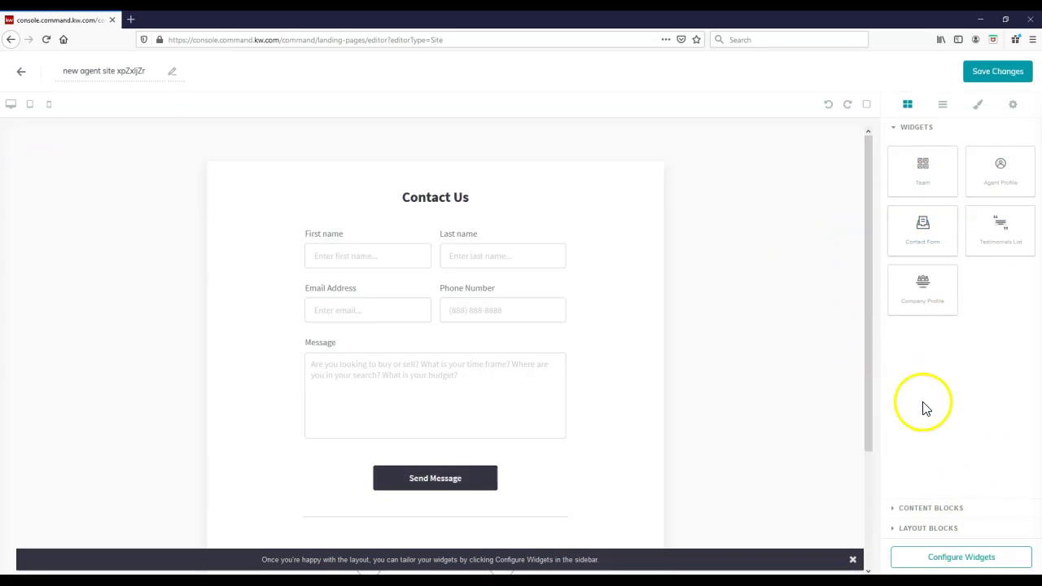
{"action": "left_click", "coordinate": [923, 508]}
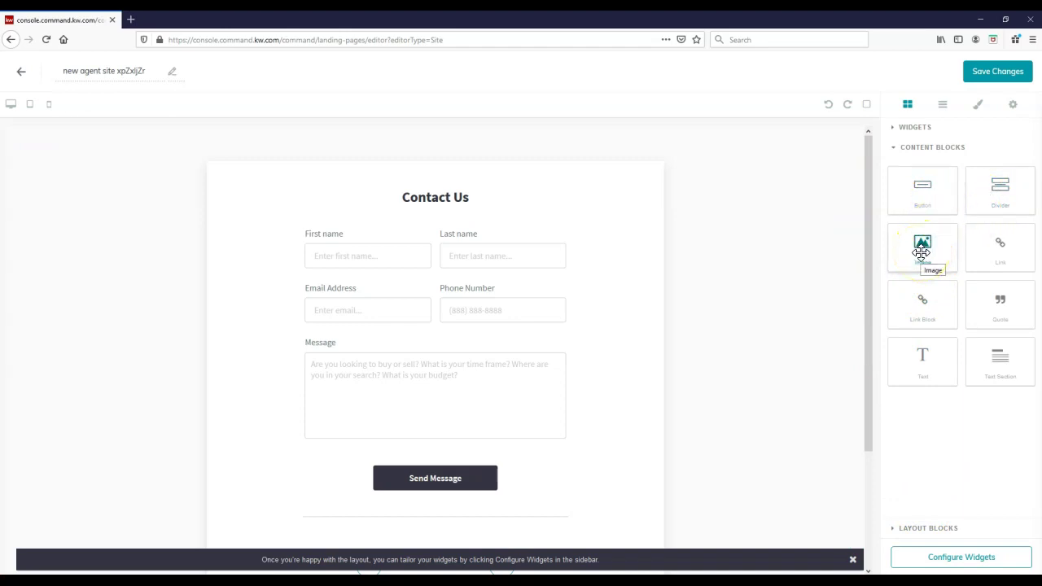
{"action": "left_click_drag", "start_coordinate": [921, 255], "coordinate": [935, 364]}
Step: Place a Text Section above the Contact Us form and replace its title with the agent's name
{"action": "left_click_drag", "start_coordinate": [986, 360], "coordinate": [723, 200]}
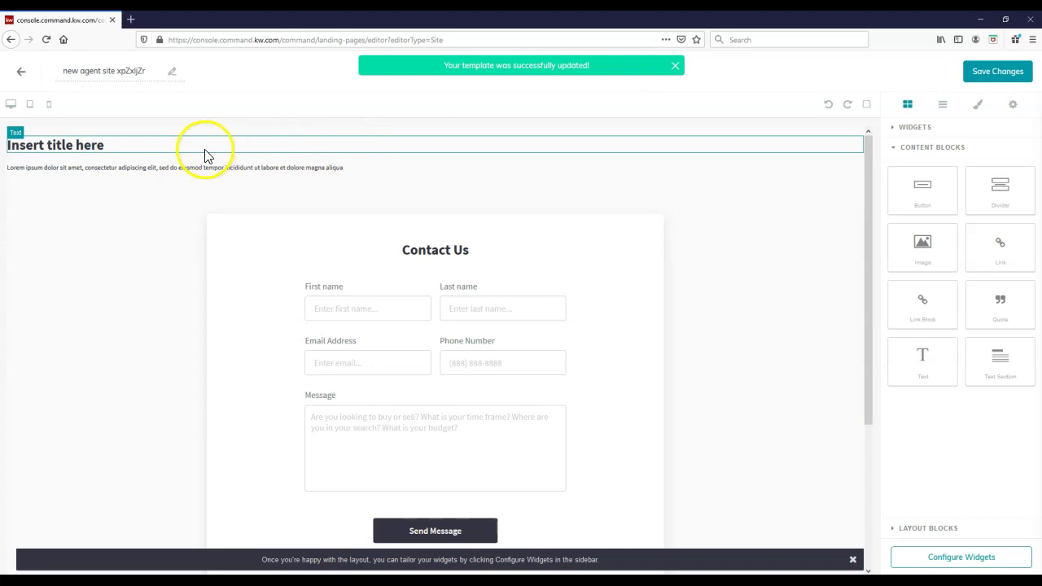
{"action": "double_click", "coordinate": [98, 145]}
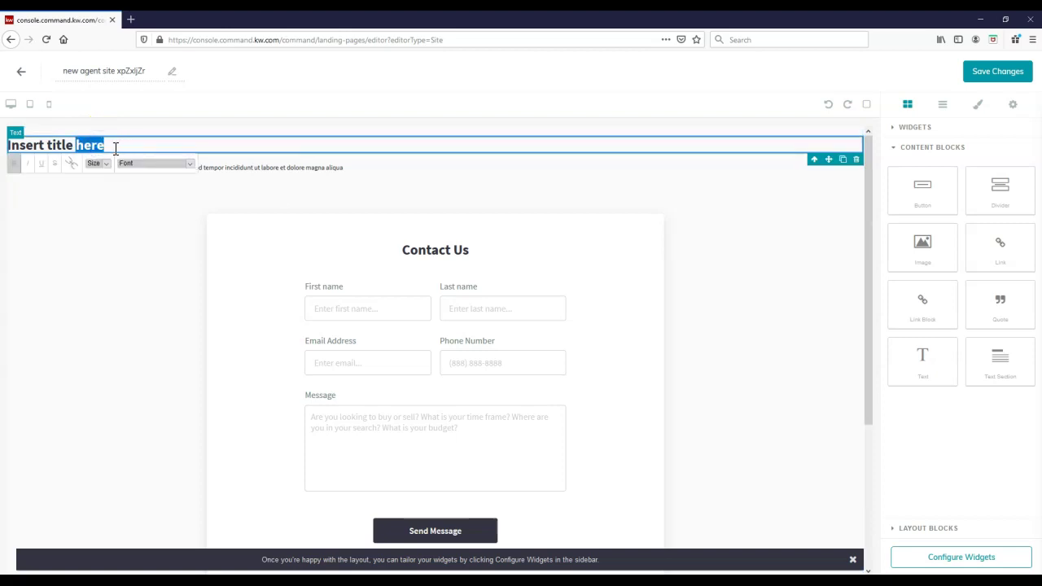
{"action": "left_click_drag", "start_coordinate": [139, 145], "coordinate": [11, 149]}
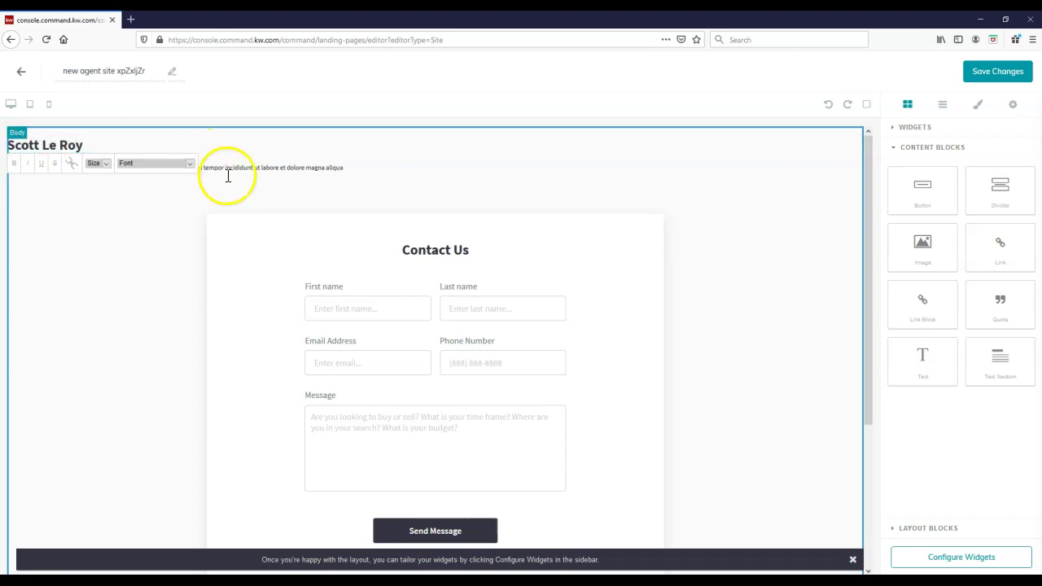
{"action": "left_click", "coordinate": [252, 169]}
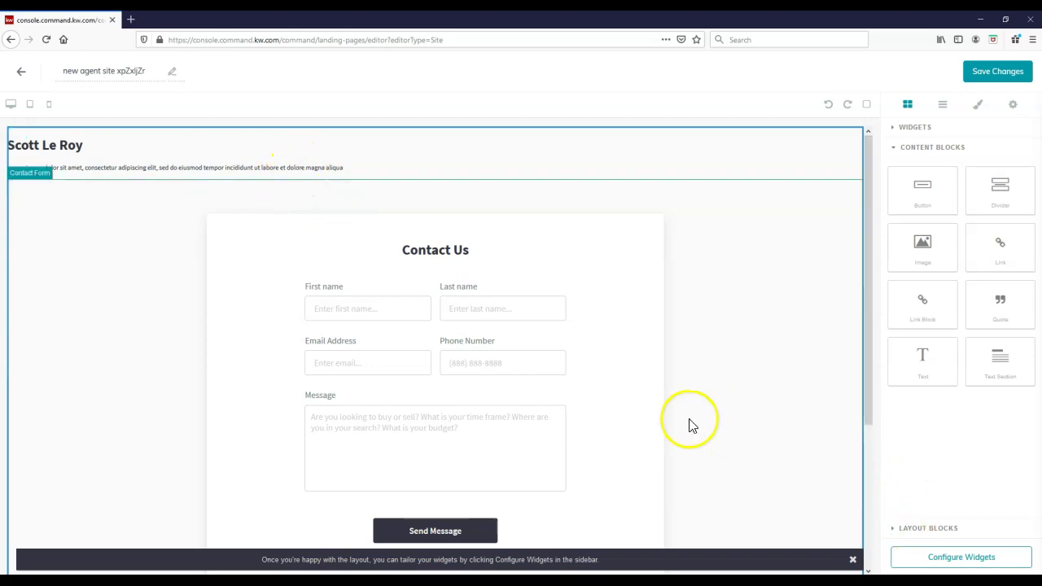
Step: Save and apply the contact form widget settings, then save the page changes
{"action": "left_click", "coordinate": [922, 560]}
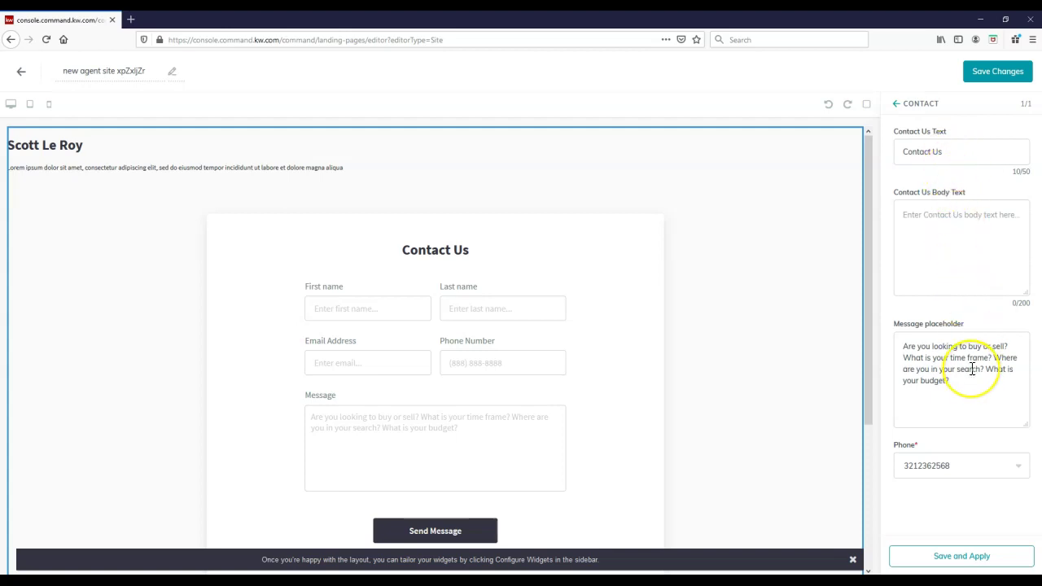
{"action": "left_click", "coordinate": [975, 556]}
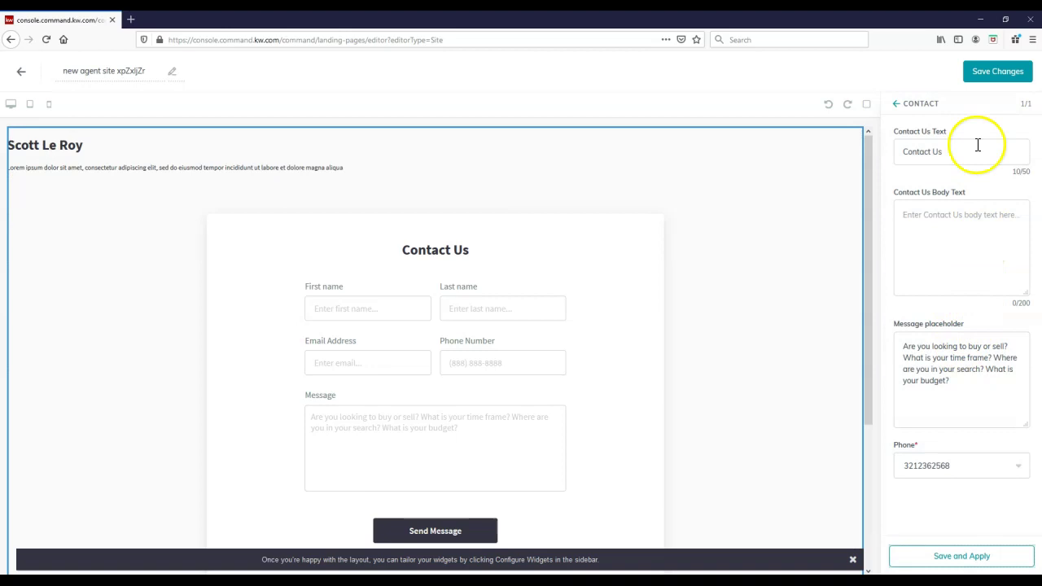
{"action": "left_click", "coordinate": [993, 77]}
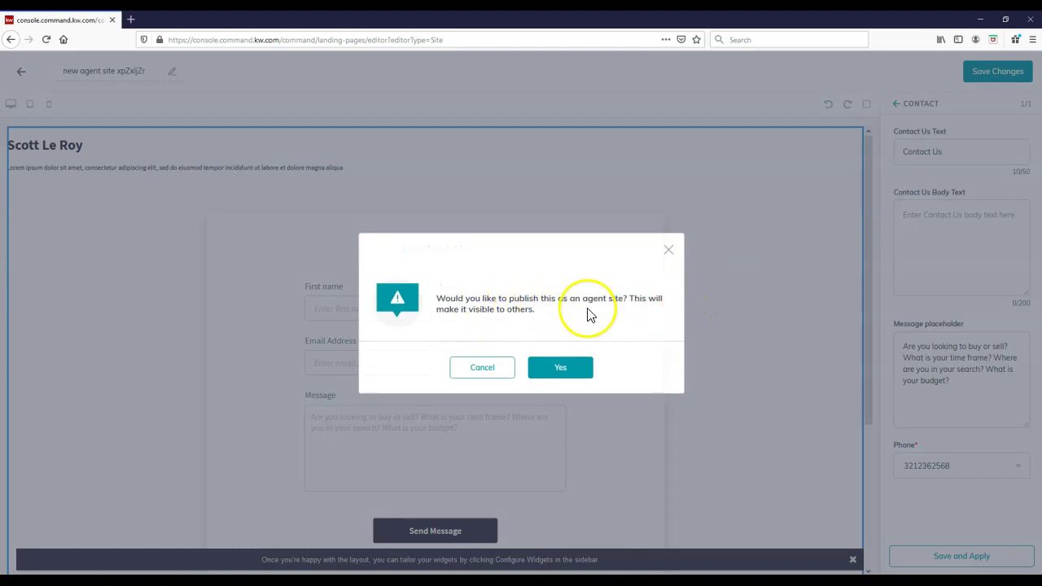
Step: Confirm publishing as an agent site and show the Pages navigation in Agent Site Settings
{"action": "left_click", "coordinate": [583, 359]}
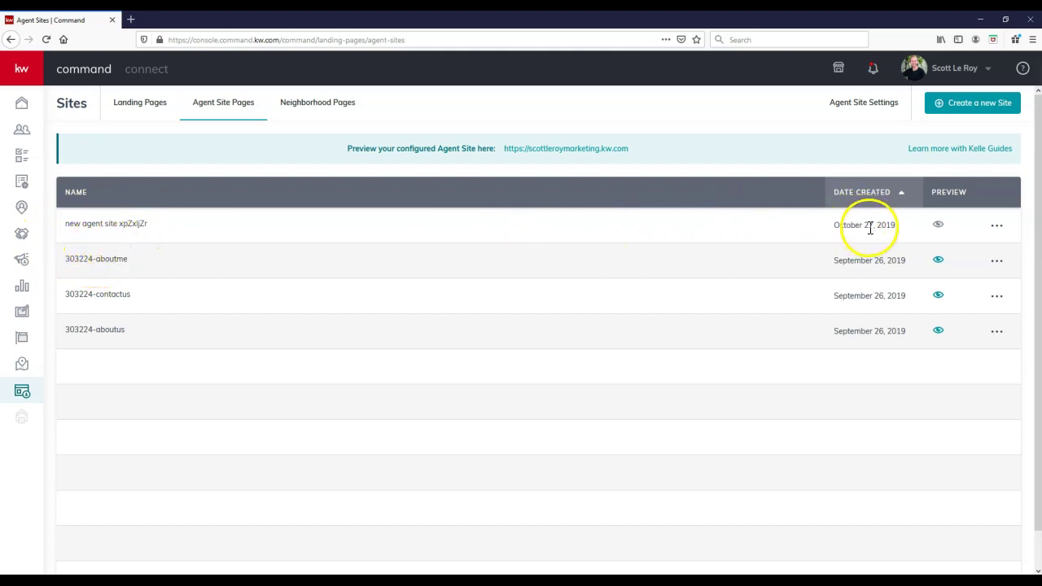
{"action": "mouse_move", "coordinate": [940, 225]}
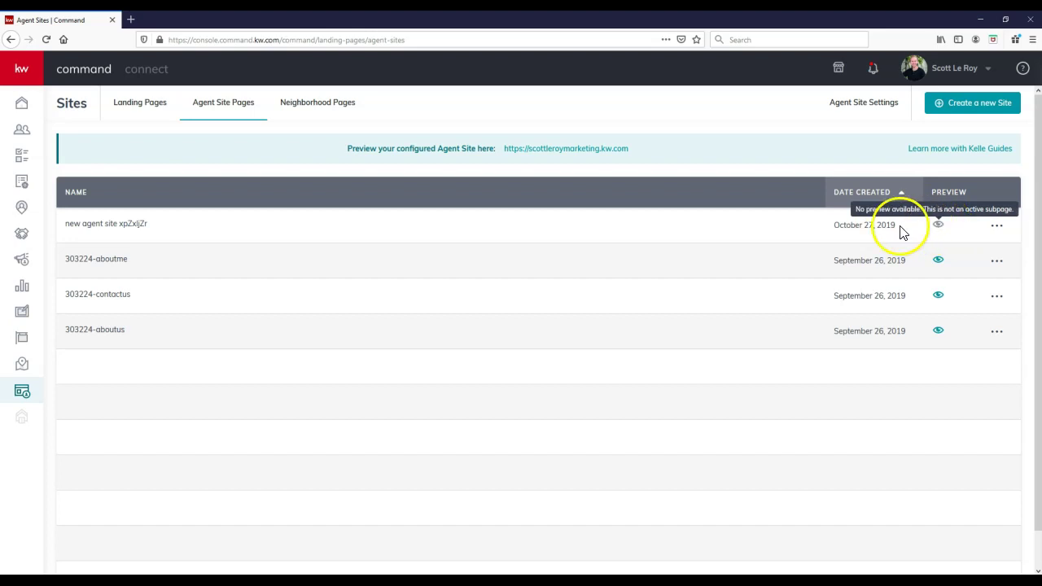
{"action": "left_click", "coordinate": [851, 112]}
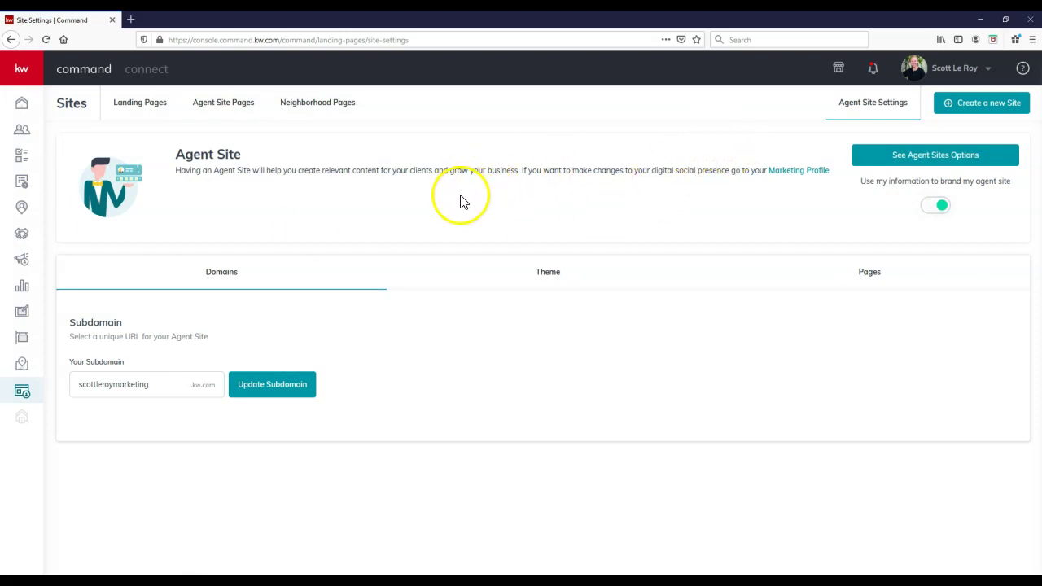
{"action": "left_click", "coordinate": [876, 279]}
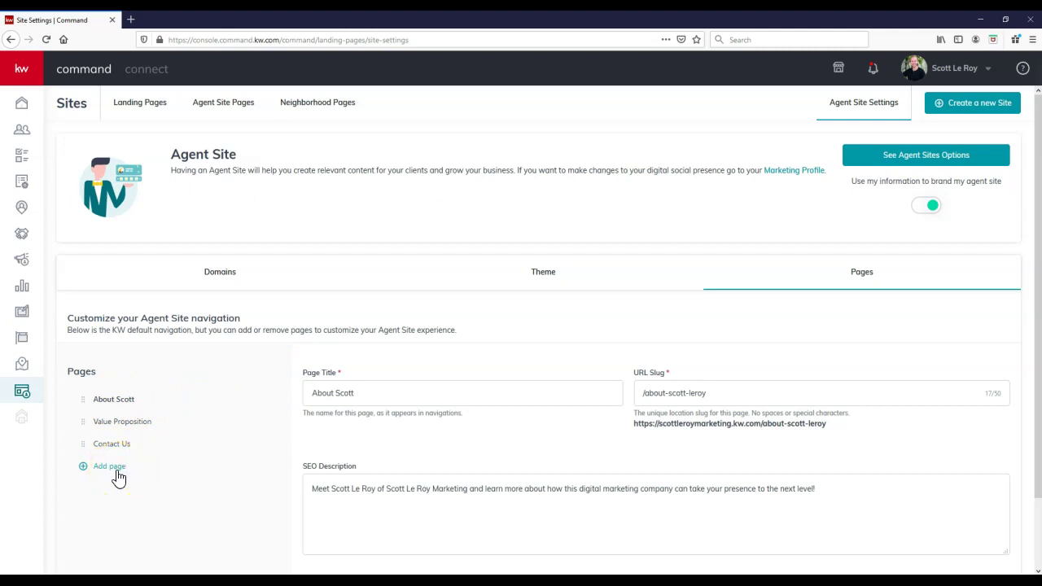
Step: Add a 'Meet The Team' navigation page with slug /meet-the-team and an SEO description
{"action": "left_click", "coordinate": [114, 468]}
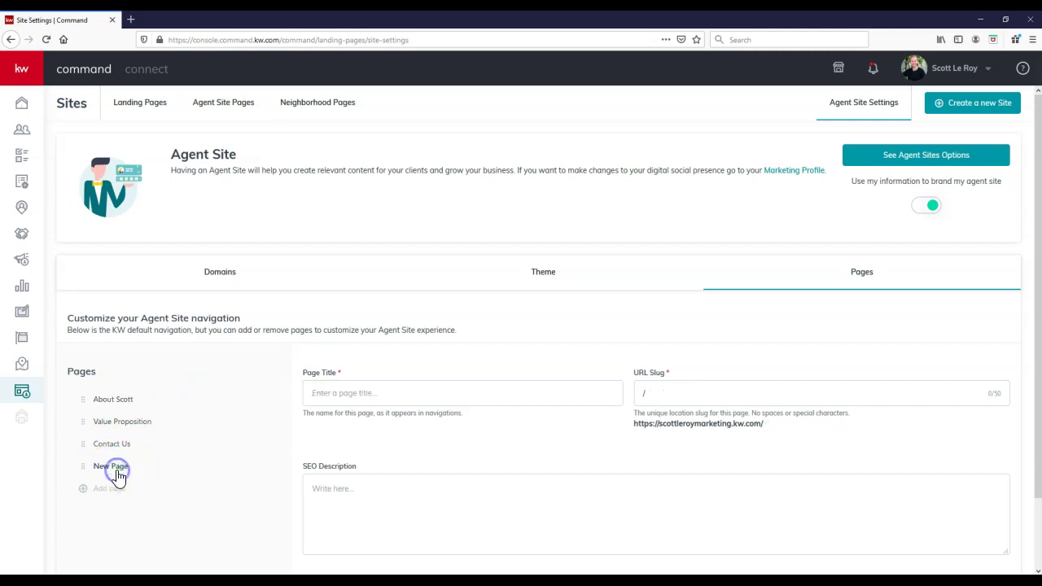
{"action": "left_click", "coordinate": [118, 477]}
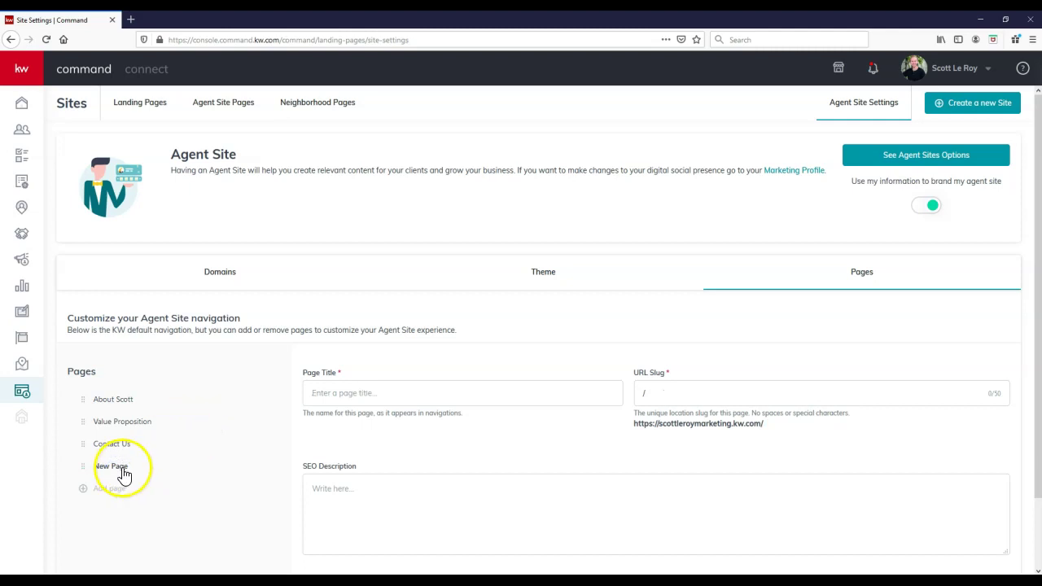
{"action": "left_click", "coordinate": [332, 397]}
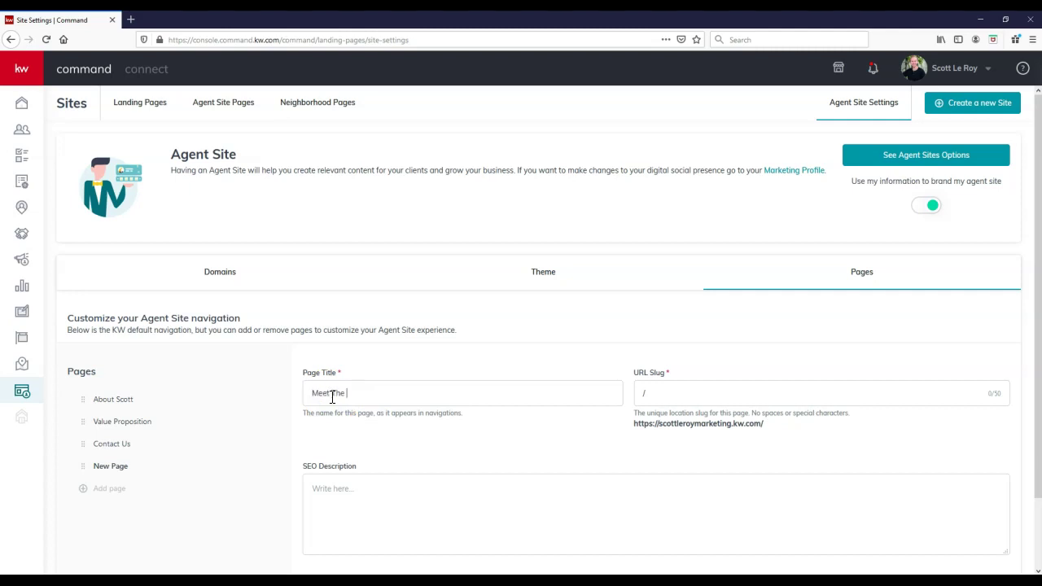
{"action": "left_click", "coordinate": [654, 393]}
{"action": "type", "text": "meet-the-team"}
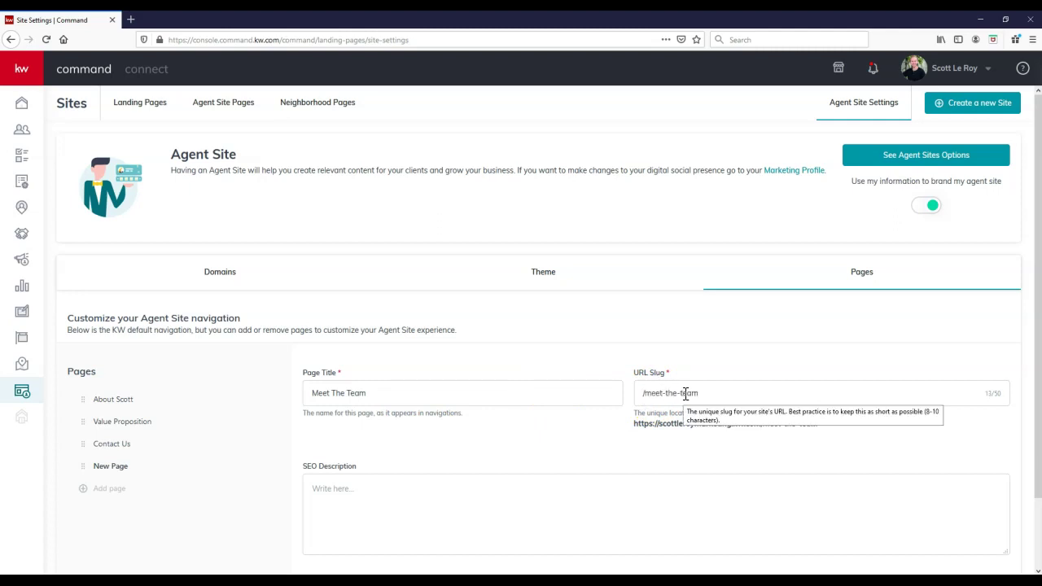
{"action": "scroll", "coordinate": [495, 377], "scroll_direction": "down", "scroll_amount": 2}
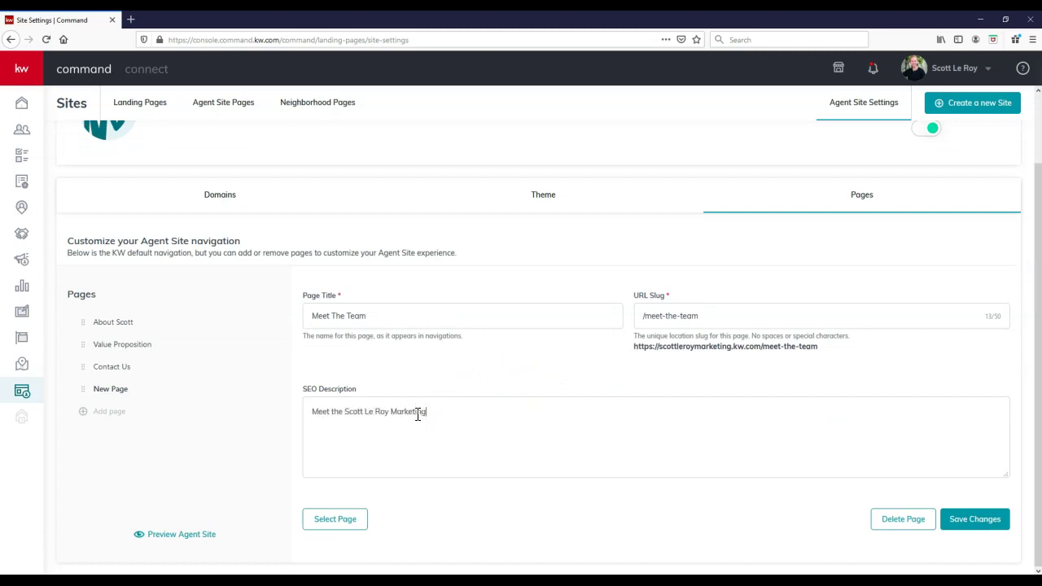
{"action": "left_click", "coordinate": [434, 415]}
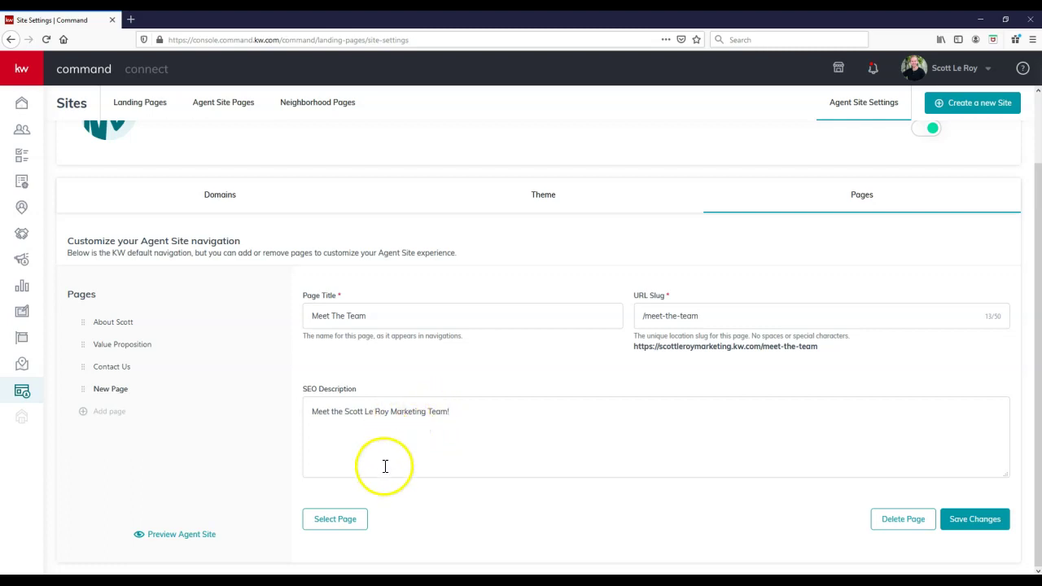
Step: Link Meet The Team to the page 'new agent site xpZxljZr' and save the navigation changes
{"action": "left_click", "coordinate": [350, 525]}
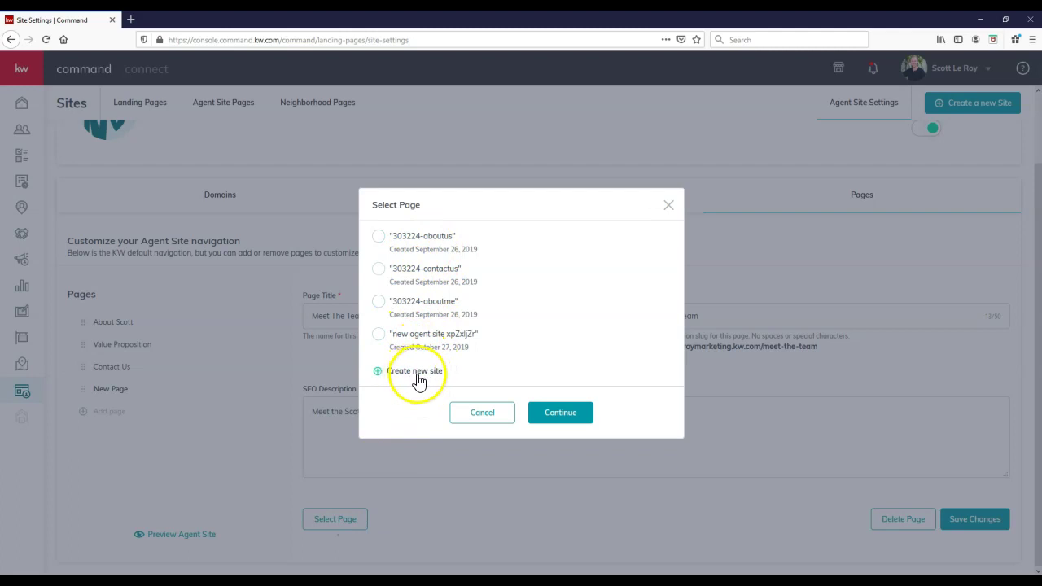
{"action": "left_click", "coordinate": [380, 340]}
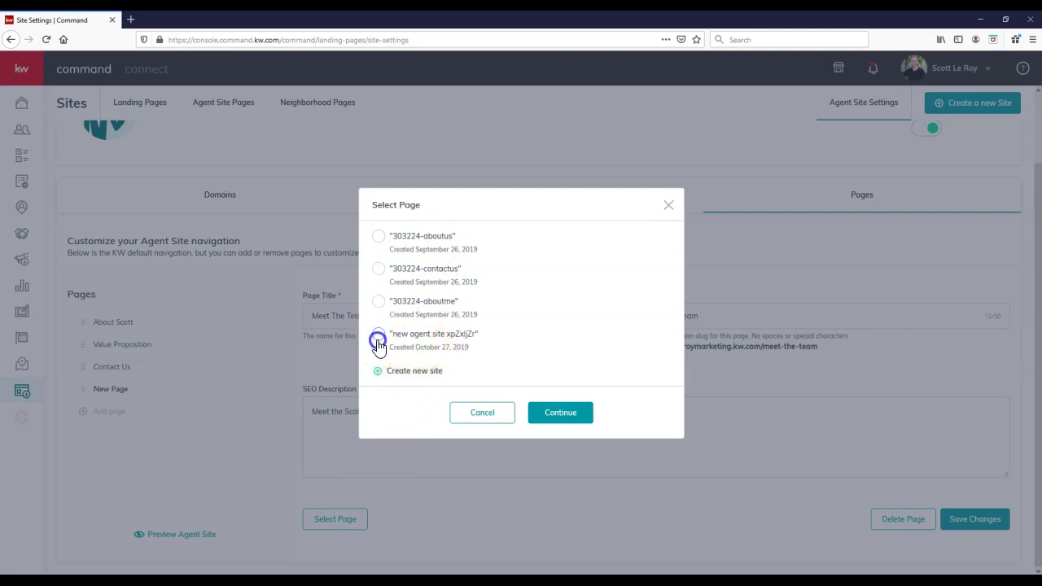
{"action": "left_click", "coordinate": [562, 416]}
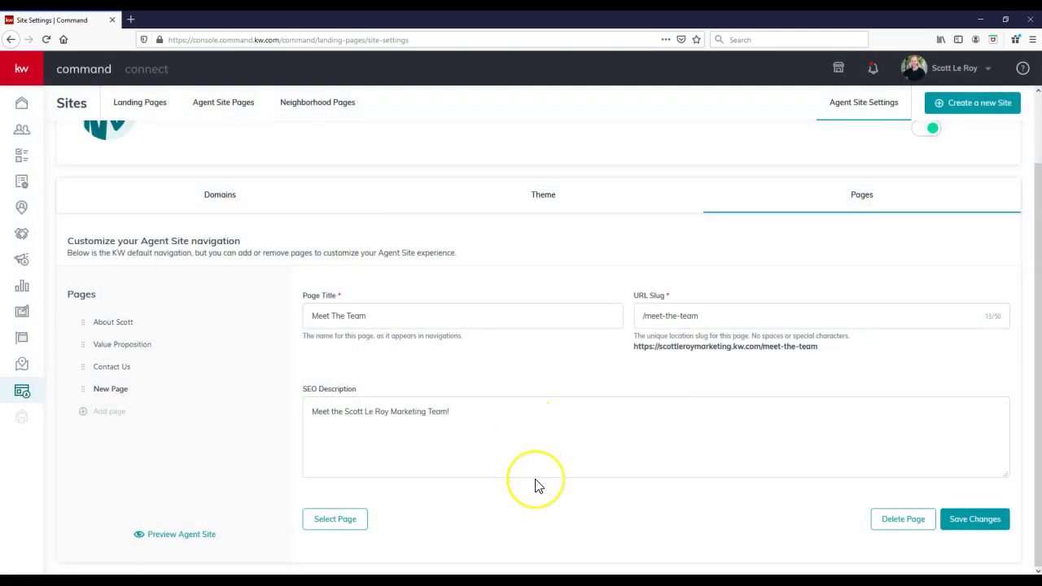
{"action": "left_click", "coordinate": [977, 526]}
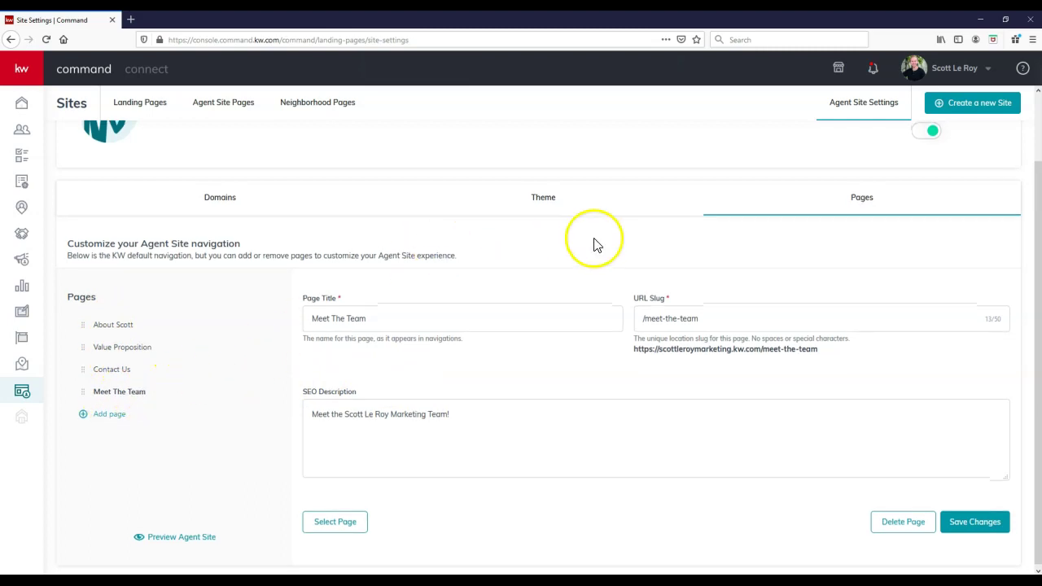
Step: Reopen 'new agent site xpZxljZr' in the editor from the Agent Site Pages list
{"action": "scroll", "coordinate": [572, 243], "scroll_direction": "up", "scroll_amount": 2}
{"action": "left_click", "coordinate": [227, 104]}
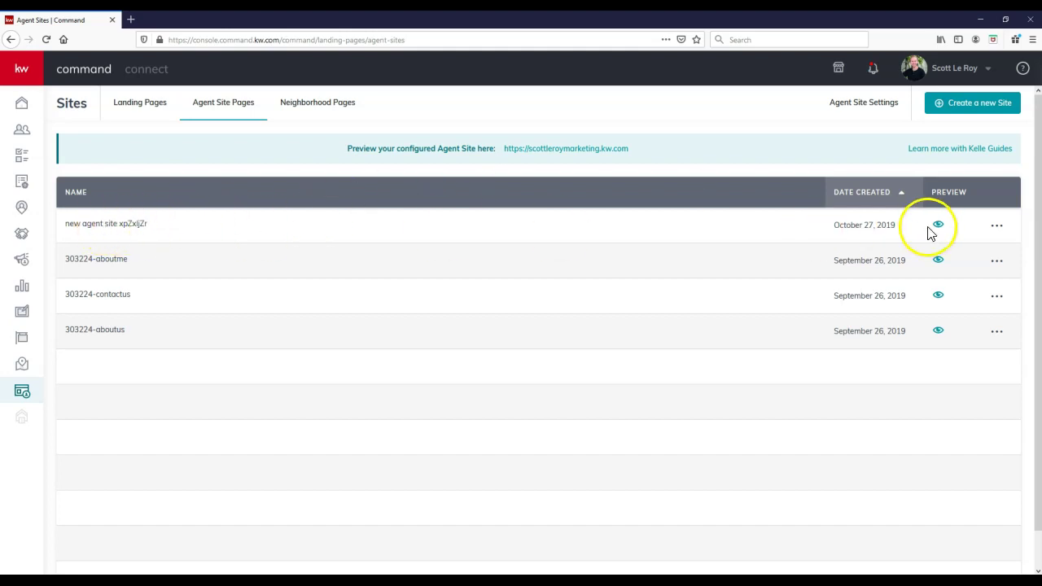
{"action": "left_click", "coordinate": [999, 227]}
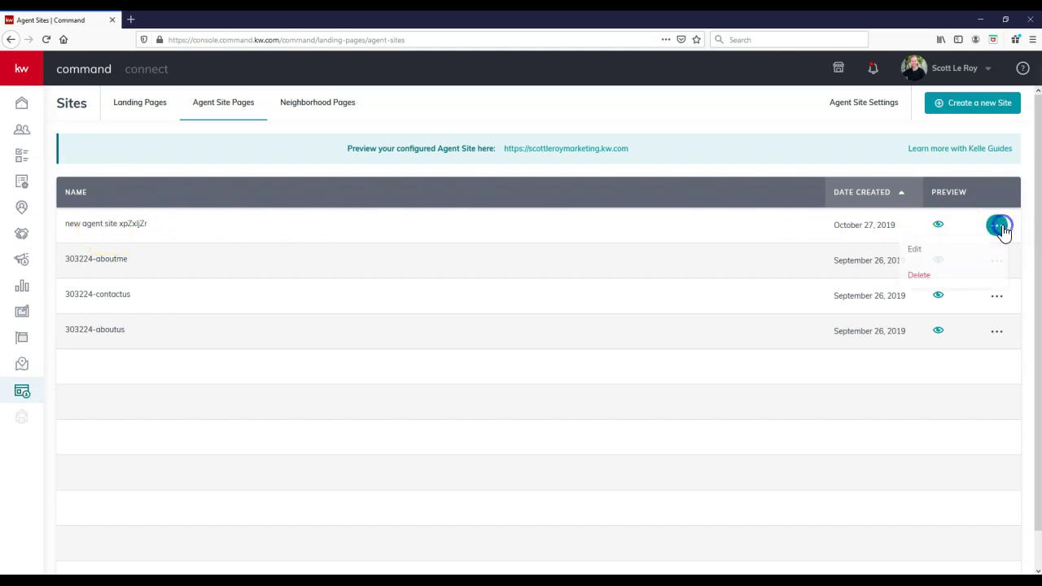
{"action": "left_click", "coordinate": [940, 259]}
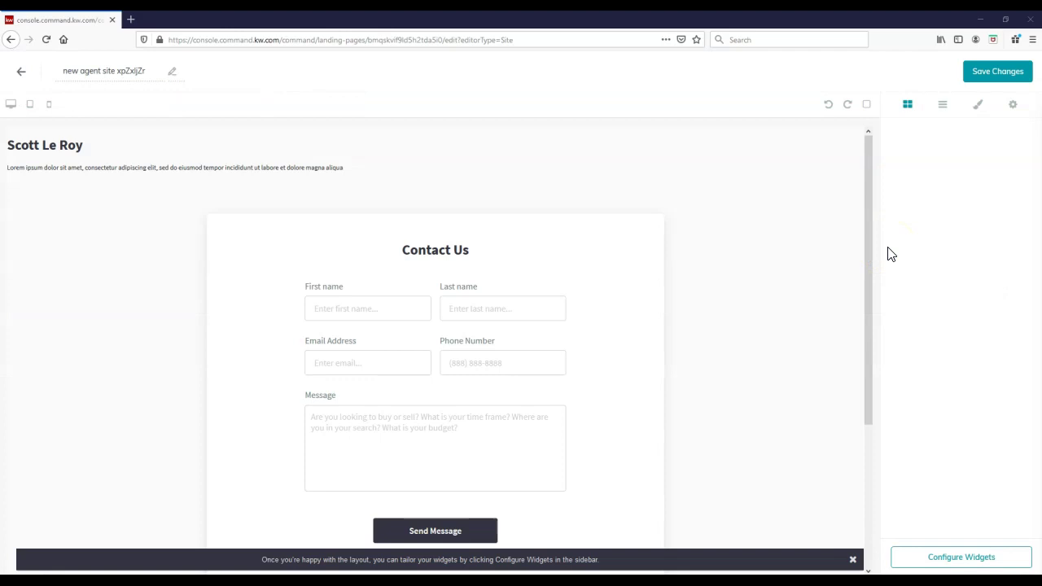
{"action": "left_click", "coordinate": [315, 167]}
{"action": "left_click", "coordinate": [316, 167]}
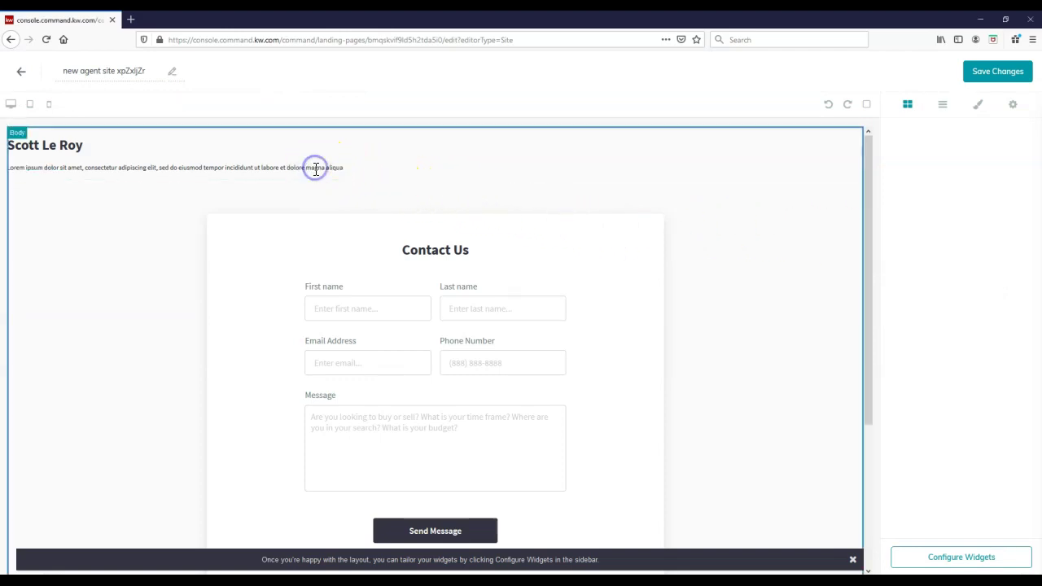
{"action": "left_click", "coordinate": [225, 167]}
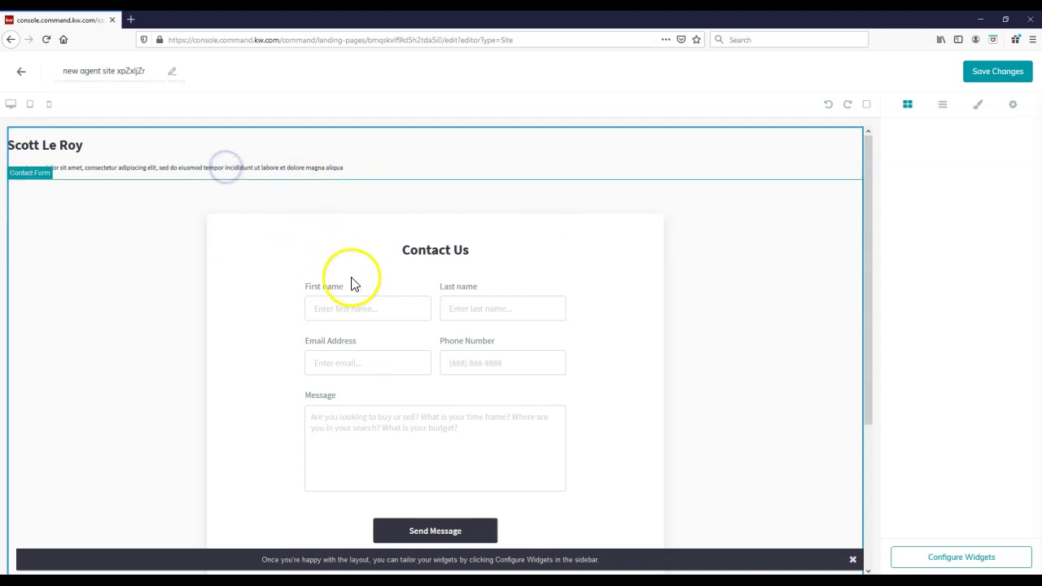
{"action": "scroll", "coordinate": [821, 313], "scroll_direction": "down", "scroll_amount": 3}
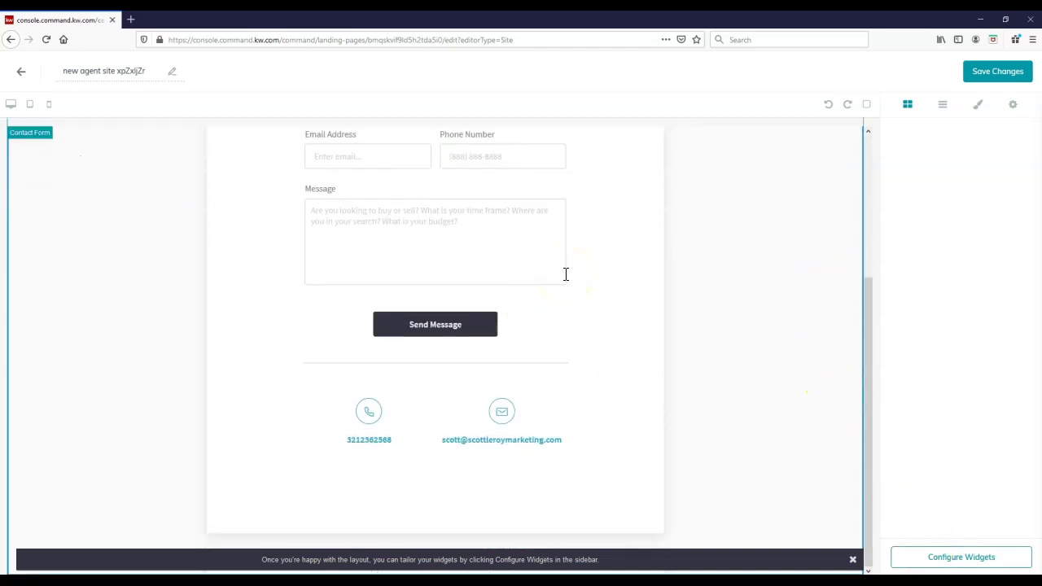
{"action": "scroll", "coordinate": [566, 275], "scroll_direction": "up", "scroll_amount": 3}
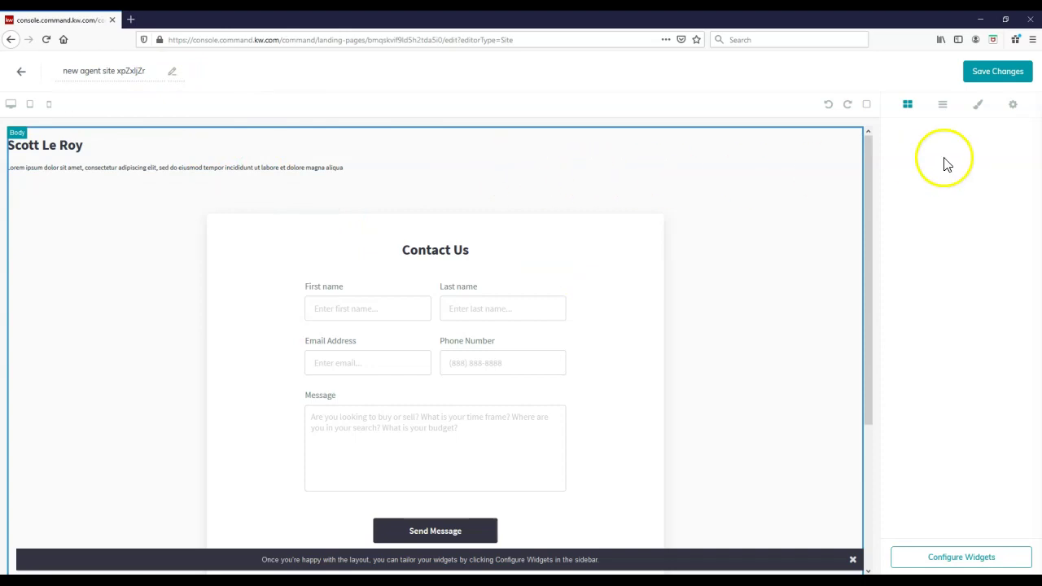
{"action": "left_click", "coordinate": [943, 106]}
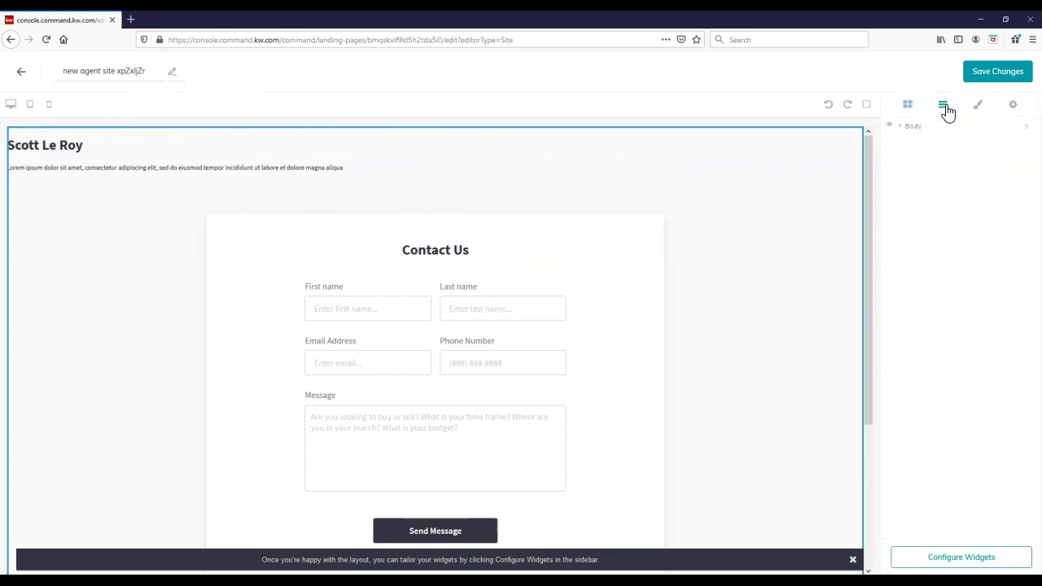
{"action": "left_click", "coordinate": [921, 128]}
{"action": "left_click", "coordinate": [977, 104]}
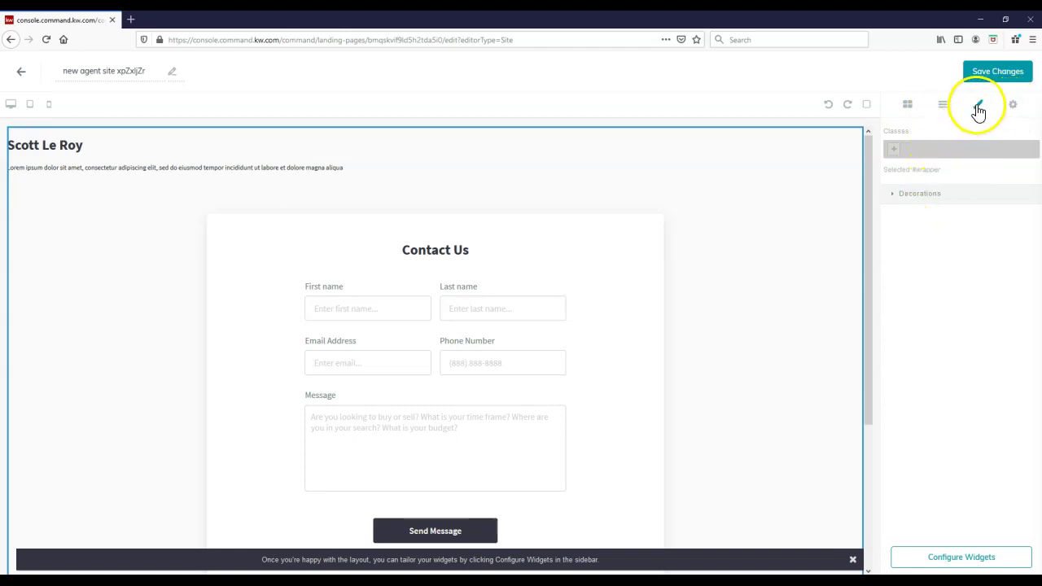
{"action": "left_click", "coordinate": [1014, 110]}
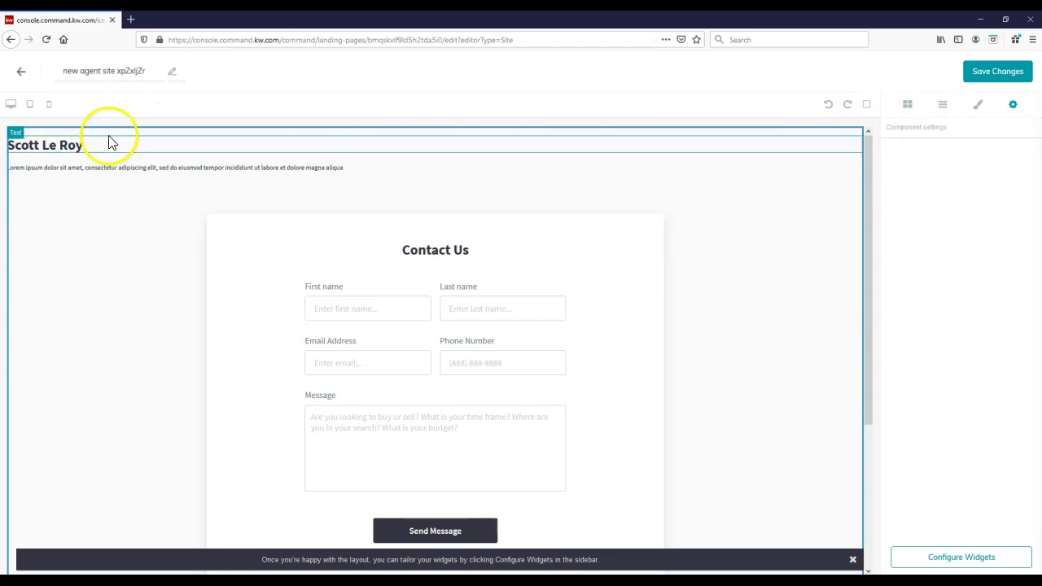
{"action": "left_click", "coordinate": [97, 173]}
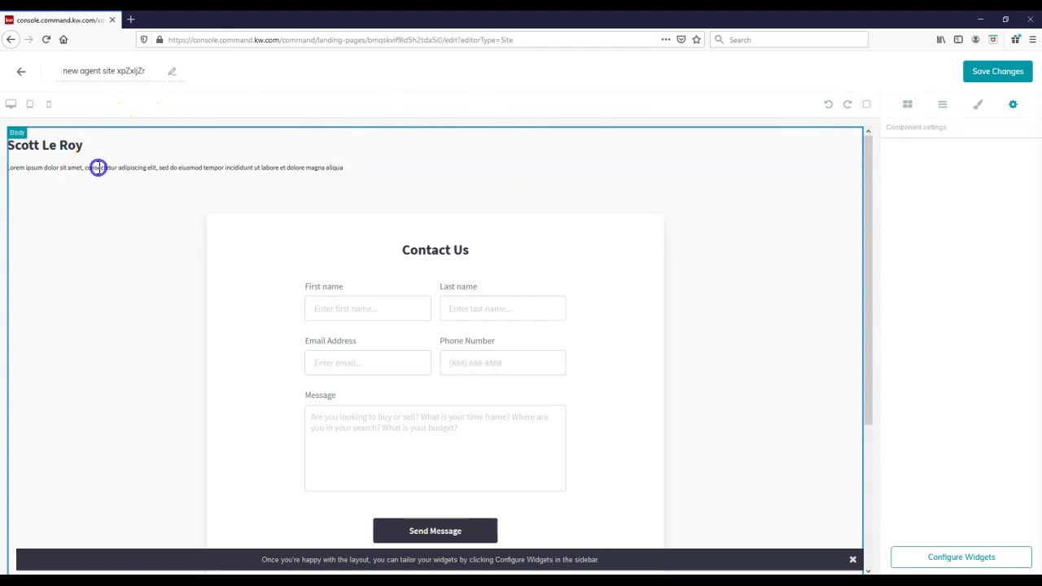
Step: Rename the page to 'Meet The Team', save and publish it, then view the live agent site
{"action": "left_click", "coordinate": [139, 70]}
{"action": "type", "text": "Meet The Team"}
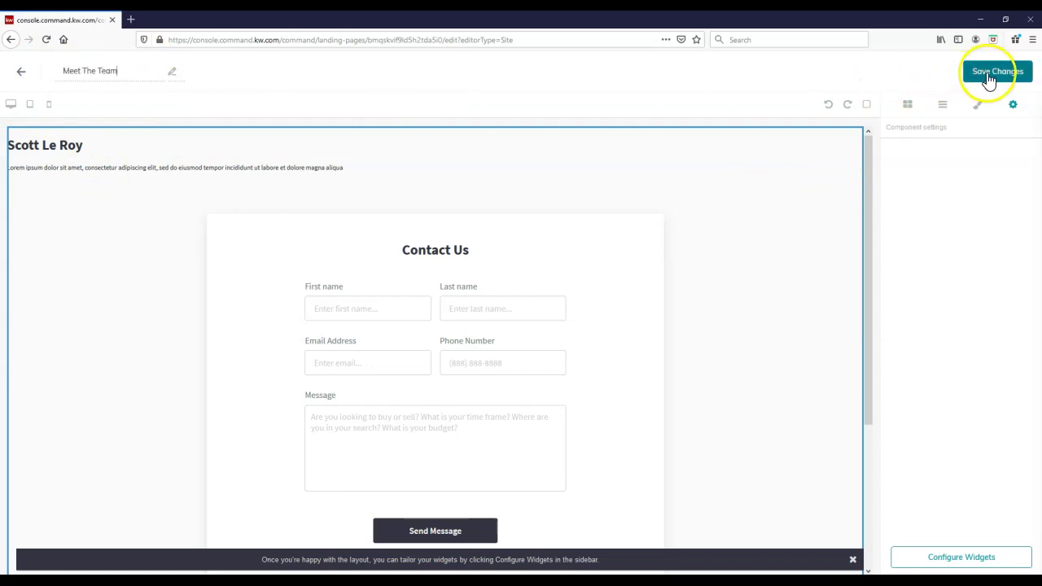
{"action": "left_click", "coordinate": [989, 75]}
{"action": "left_click", "coordinate": [558, 367]}
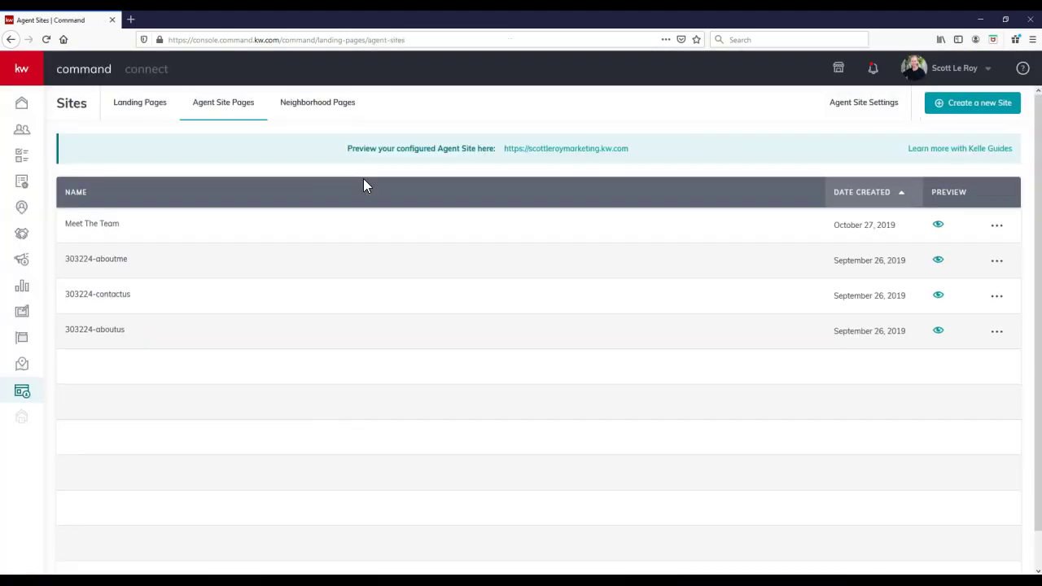
{"action": "left_click", "coordinate": [539, 152]}
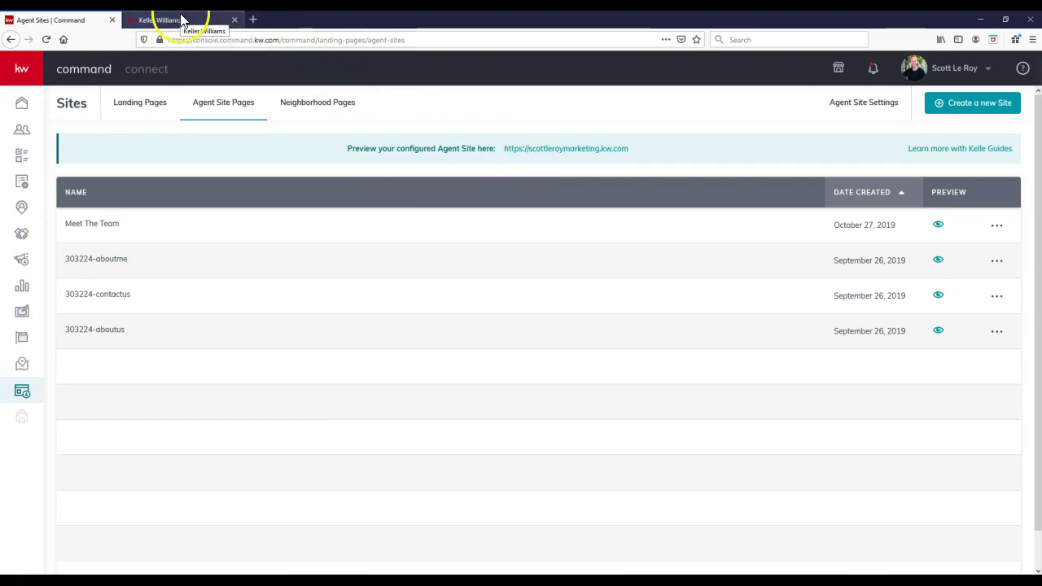
{"action": "left_click", "coordinate": [182, 20]}
{"action": "left_click", "coordinate": [896, 73]}
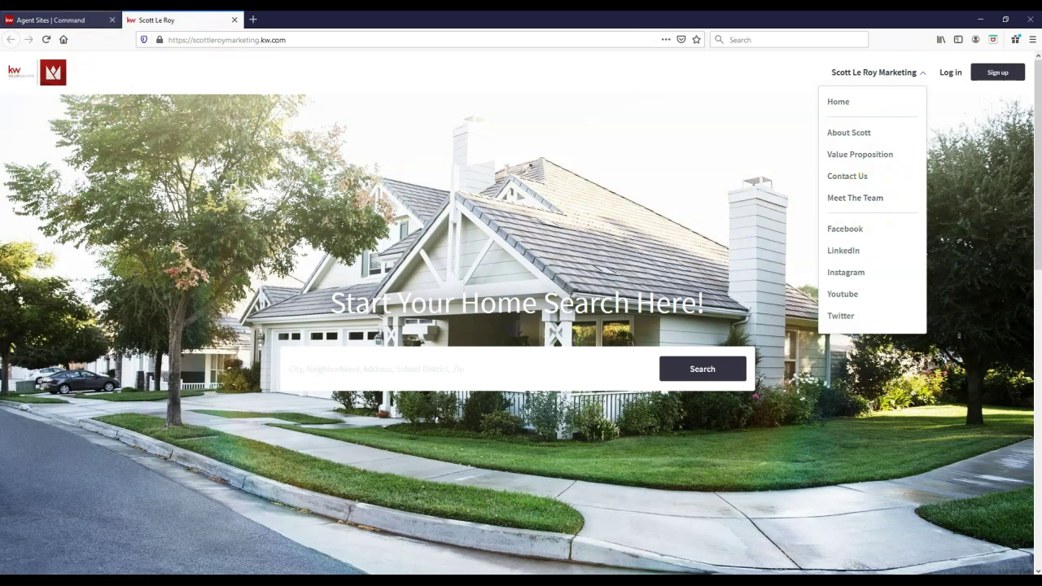
{"action": "left_click", "coordinate": [89, 19]}
{"action": "left_click", "coordinate": [248, 157]}
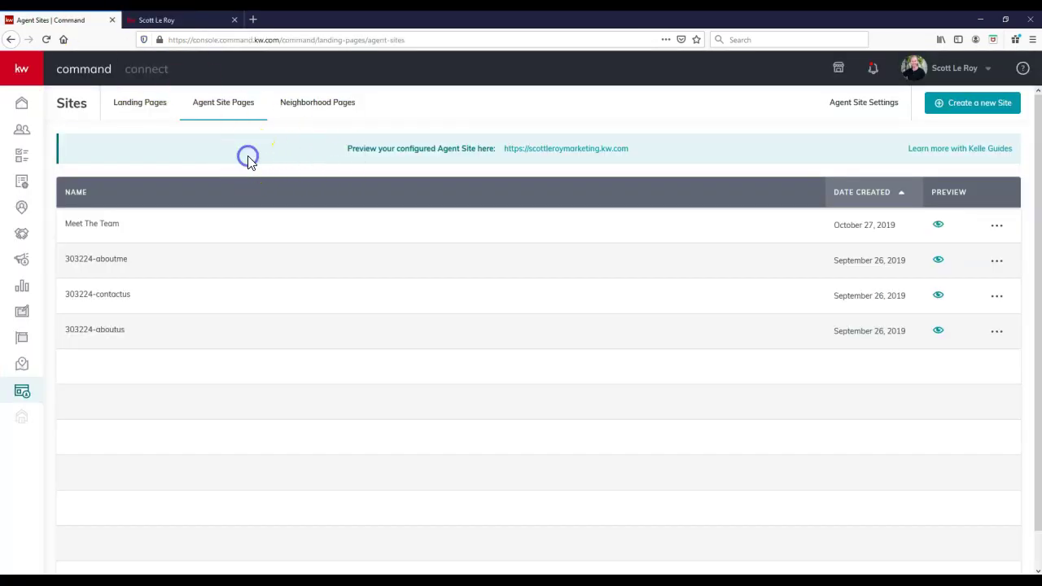